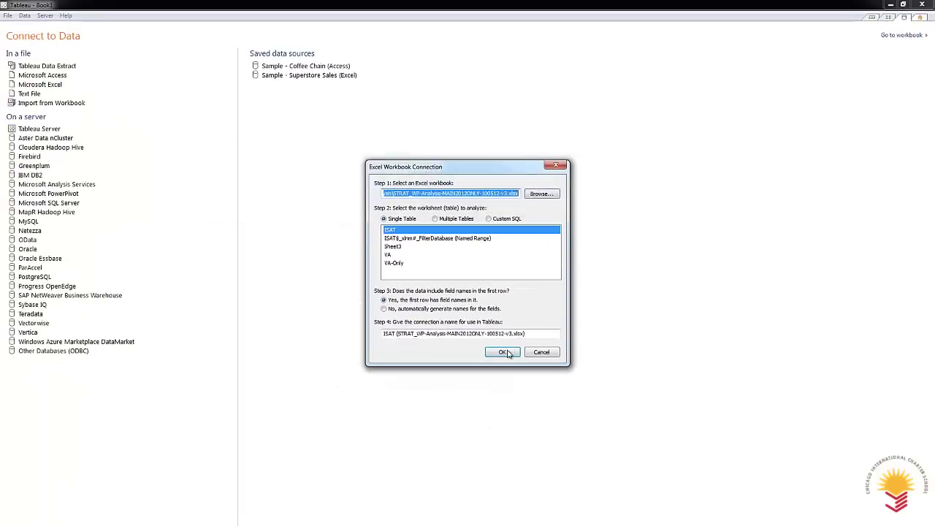
Step: Connect live to the ISAT sheet of the school-data Excel workbook
{"action": "left_click", "coordinate": [504, 352]}
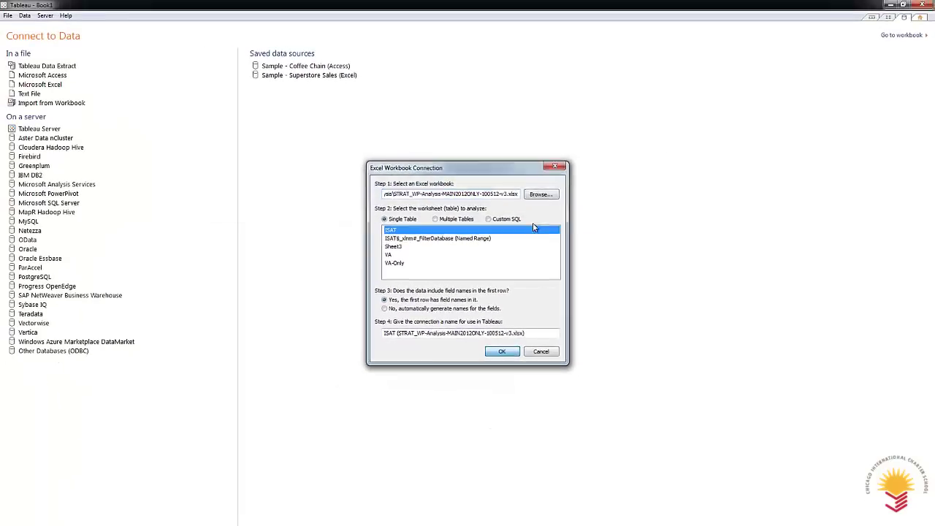
{"action": "left_click", "coordinate": [431, 241]}
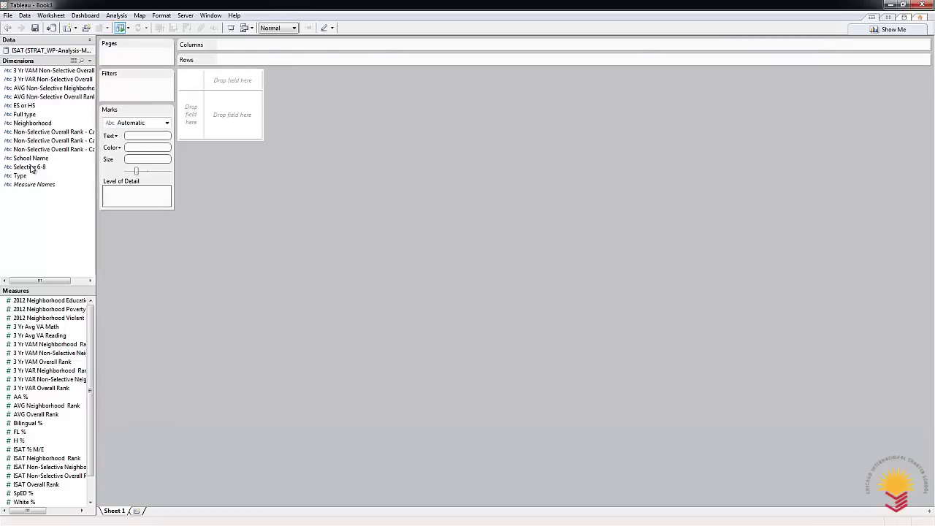
Step: Put School Name on Columns, exclude the Null school, and plot ISAT % M/E as bar heights
{"action": "left_click_drag", "start_coordinate": [22, 159], "coordinate": [332, 46]}
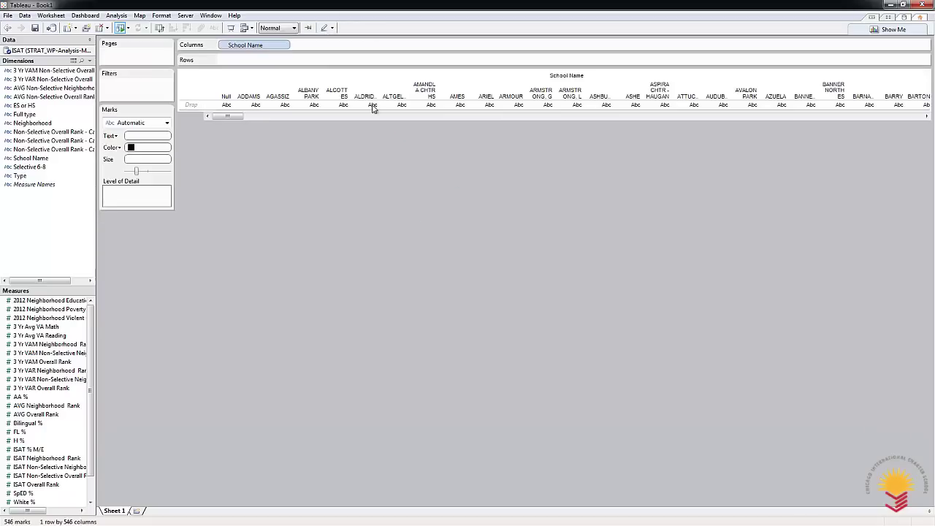
{"action": "right_click", "coordinate": [223, 94]}
{"action": "left_click", "coordinate": [249, 111]}
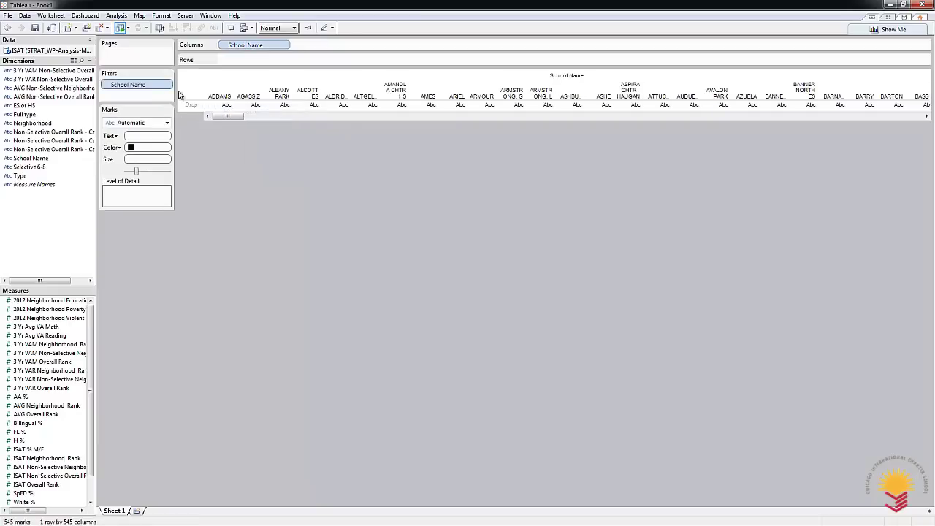
{"action": "left_click_drag", "start_coordinate": [228, 115], "coordinate": [227, 143]}
{"action": "left_click_drag", "start_coordinate": [221, 35], "coordinate": [125, 222]}
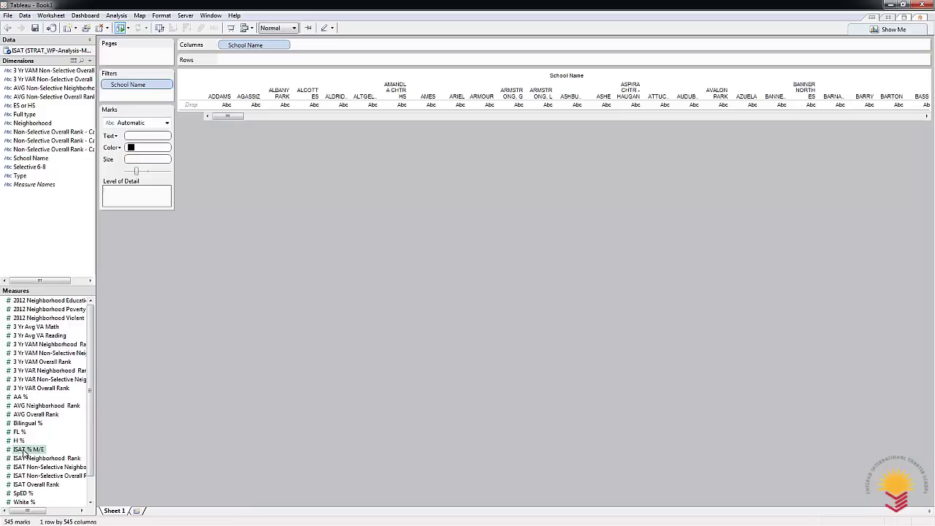
{"action": "mouse_move", "coordinate": [28, 453]}
{"action": "left_mouse_down"}
{"action": "mouse_move", "coordinate": [202, 334]}
{"action": "mouse_move", "coordinate": [254, 4]}
{"action": "mouse_move", "coordinate": [228, 60]}
{"action": "left_mouse_up"}
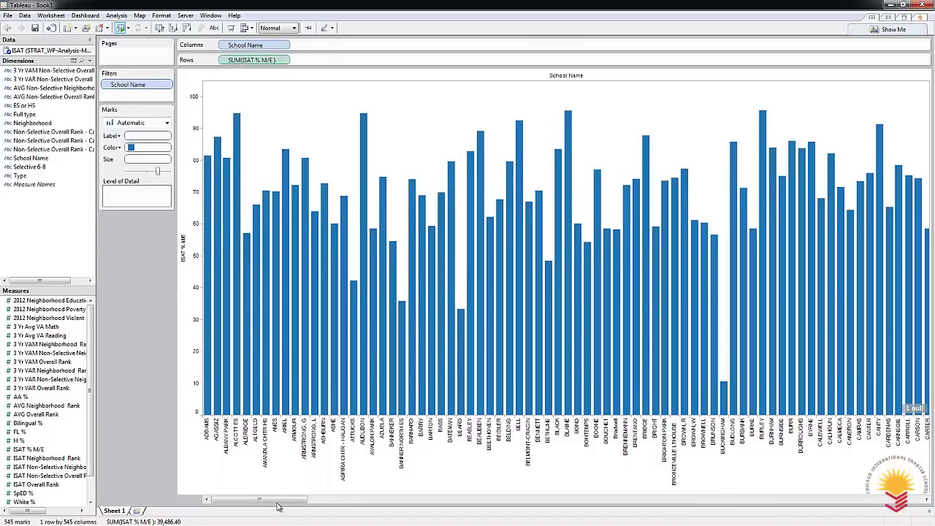
Step: Put ISAT % M/E on Rows and sort the school bars descending, highest score first
{"action": "left_click_drag", "start_coordinate": [270, 502], "coordinate": [307, 219]}
{"action": "left_click", "coordinate": [184, 227]}
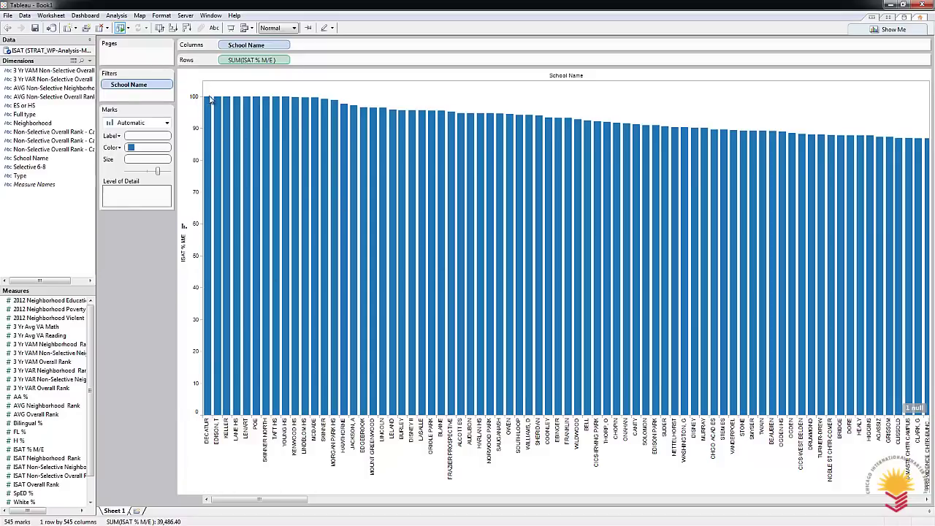
{"action": "mouse_move", "coordinate": [209, 105]}
{"action": "mouse_move", "coordinate": [286, 103]}
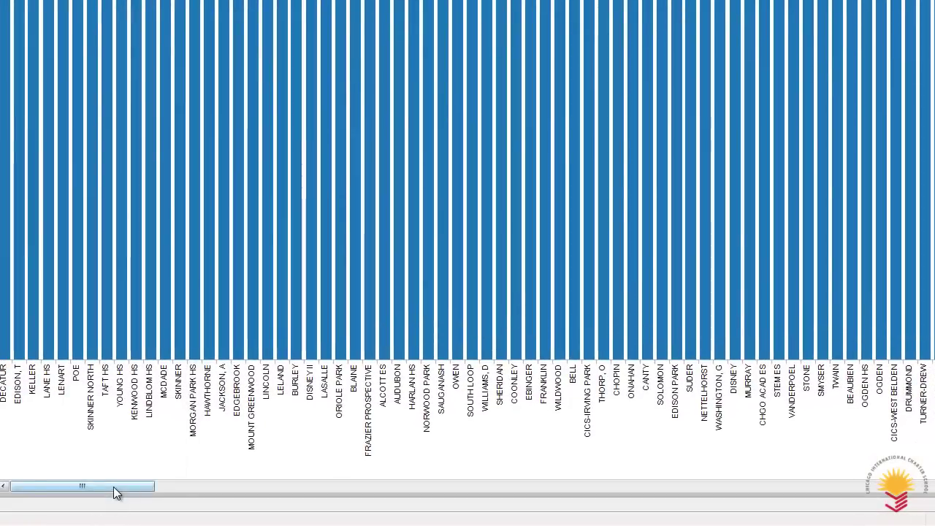
{"action": "left_click_drag", "start_coordinate": [113, 486], "coordinate": [162, 486]}
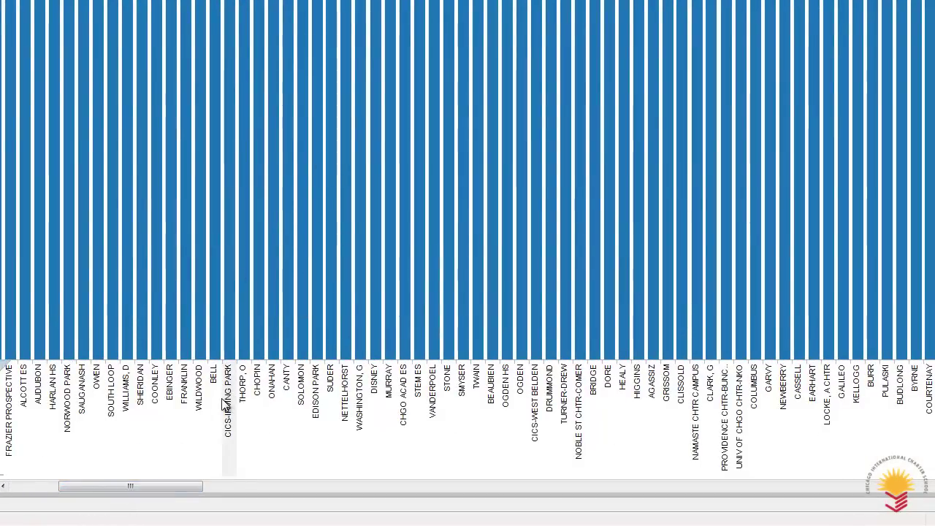
{"action": "left_click_drag", "start_coordinate": [158, 483], "coordinate": [58, 480]}
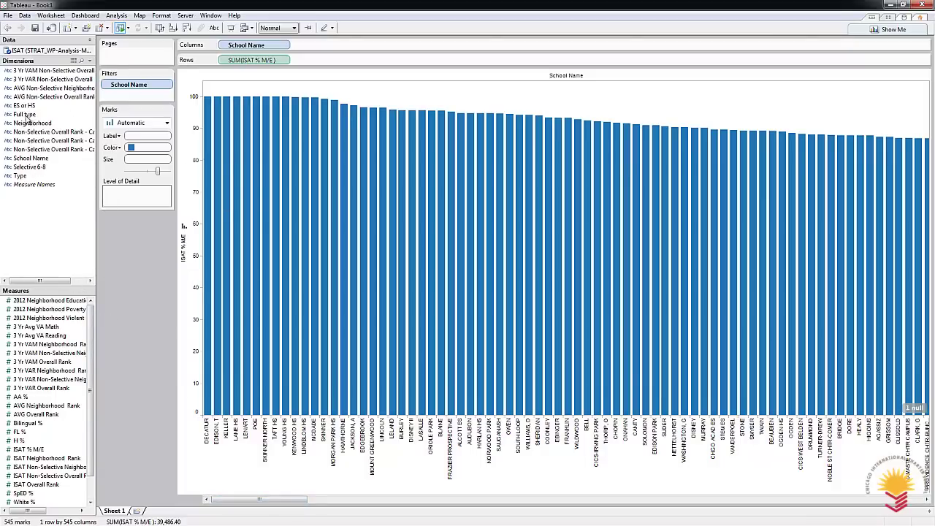
Step: Color the school bars by Full type, giving a legend of six school-type categories
{"action": "left_click_drag", "start_coordinate": [26, 116], "coordinate": [144, 152]}
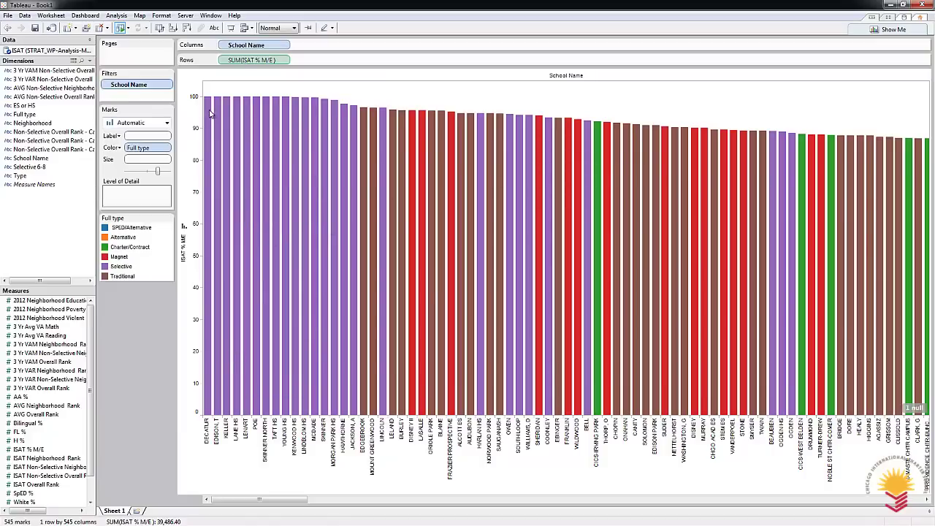
{"action": "mouse_move", "coordinate": [209, 105]}
{"action": "mouse_move", "coordinate": [425, 132]}
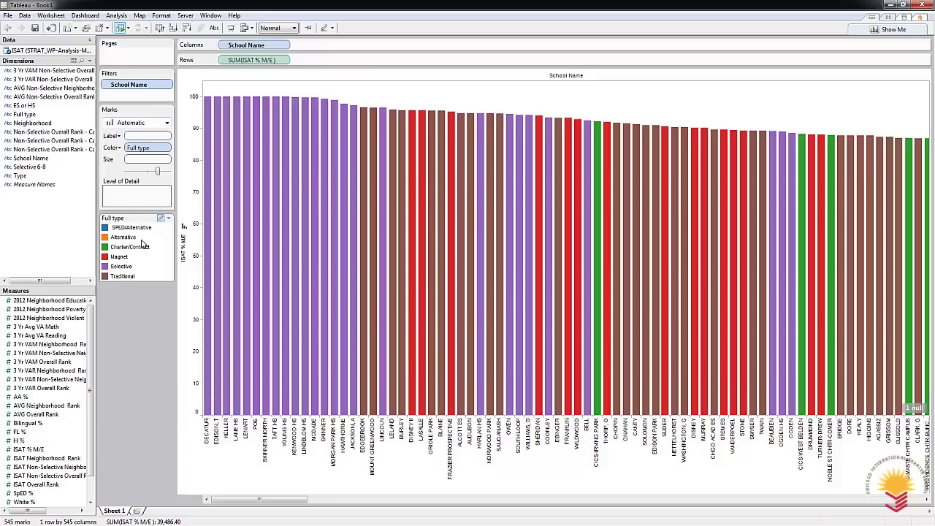
Step: Exclude SPED/Alternative and Alternative schools from the legend, leaving 535 bars across four types
{"action": "right_click", "coordinate": [124, 229]}
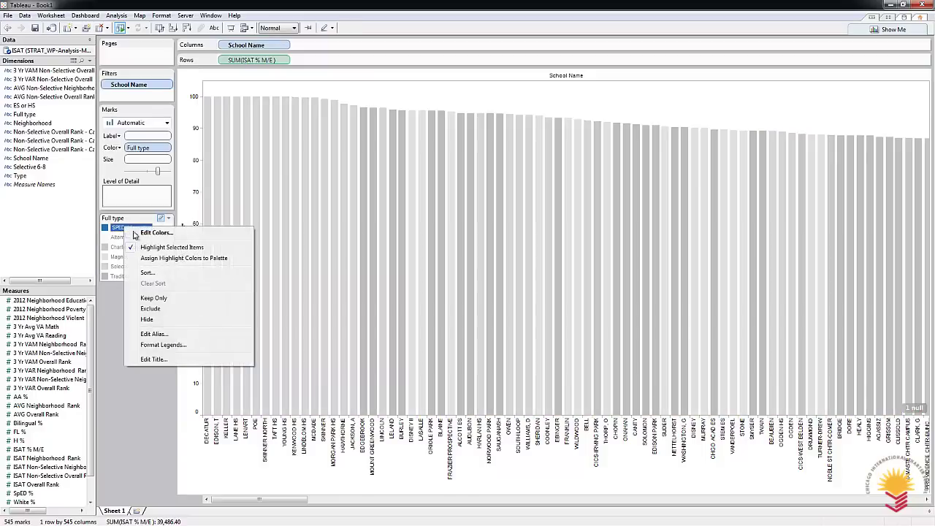
{"action": "left_click", "coordinate": [153, 308]}
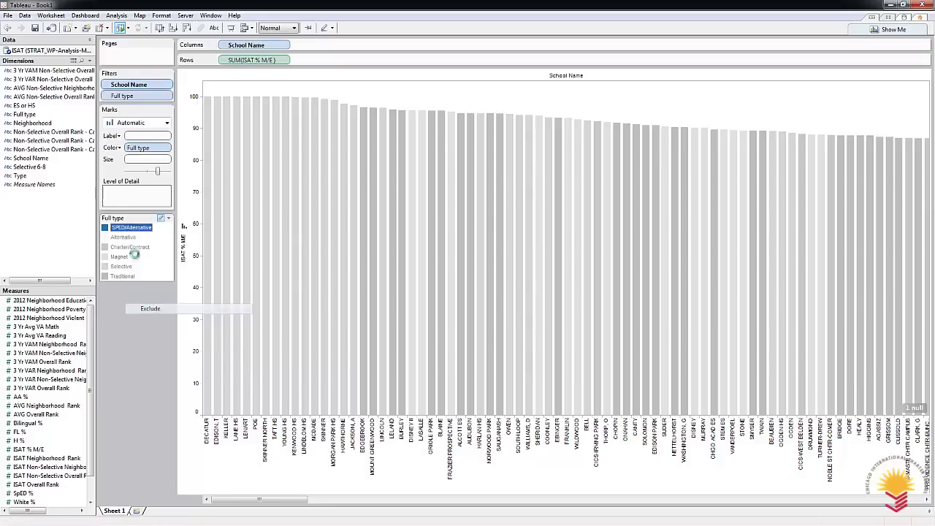
{"action": "right_click", "coordinate": [123, 240]}
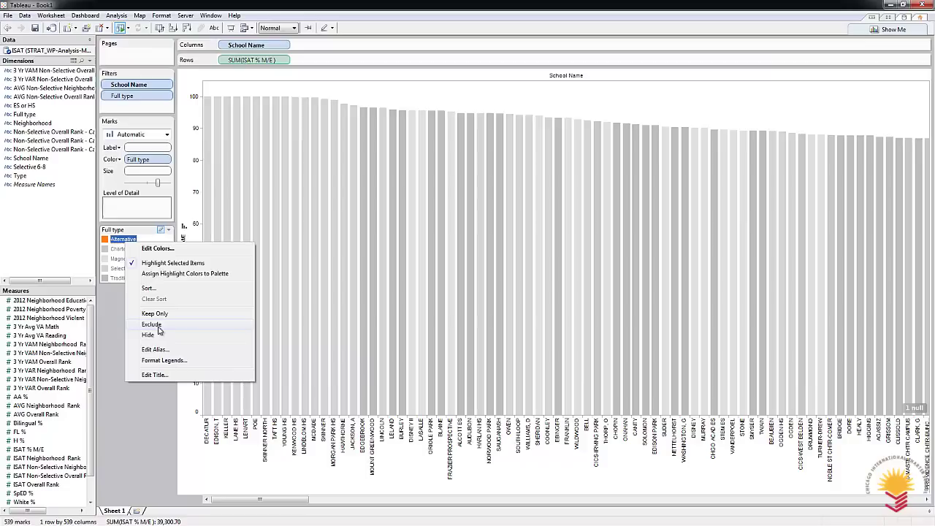
{"action": "left_click", "coordinate": [157, 325]}
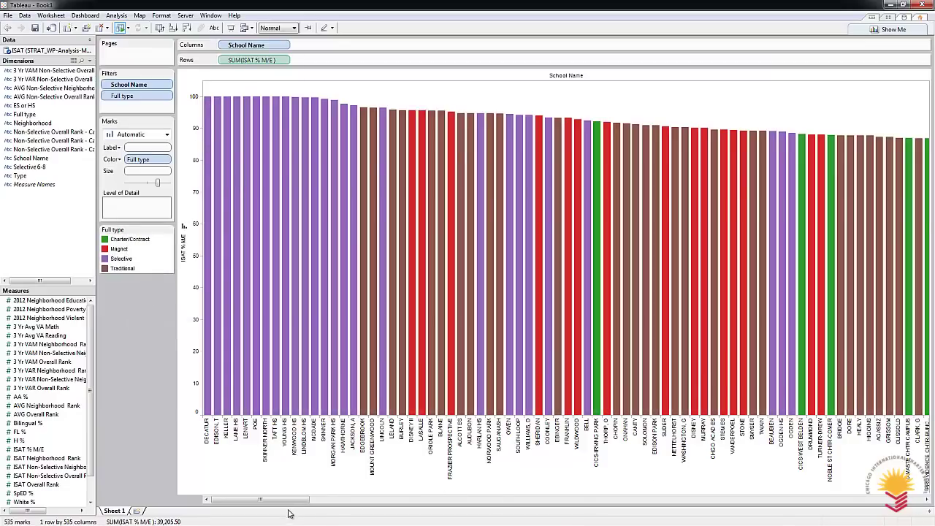
{"action": "left_click_drag", "start_coordinate": [287, 501], "coordinate": [919, 491]}
{"action": "scroll", "coordinate": [913, 504], "scroll_direction": "left", "scroll_amount": 15}
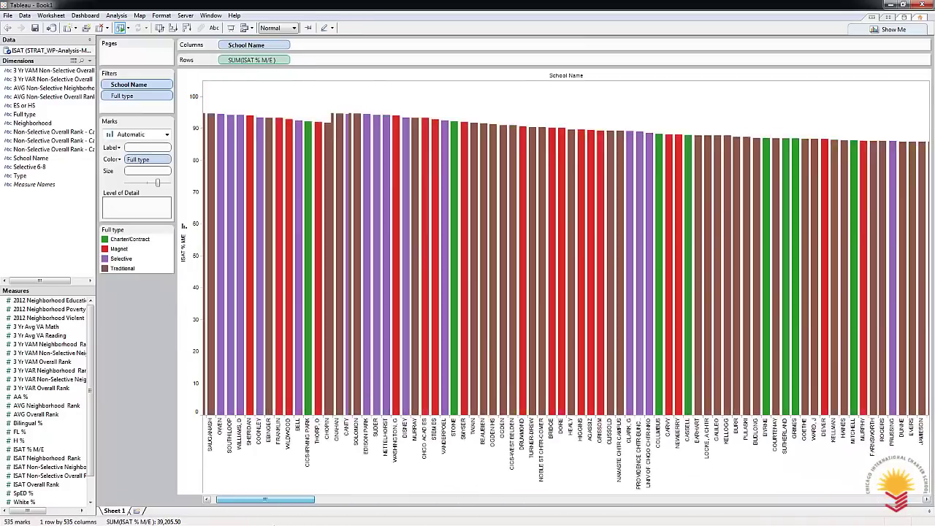
{"action": "left_click_drag", "start_coordinate": [274, 521], "coordinate": [260, 500]}
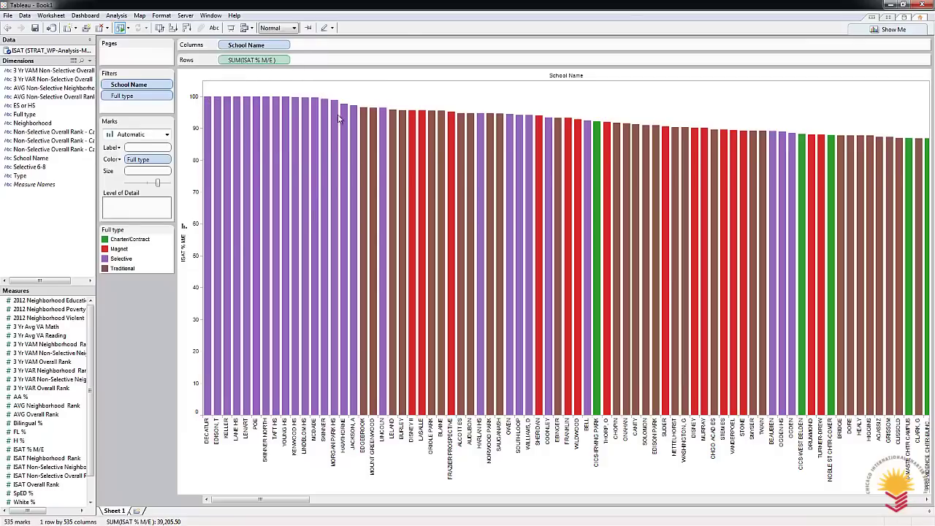
Step: Exclude Selective schools, leaving 503 Charter/Contract, Magnet and Traditional bars
{"action": "left_click", "coordinate": [121, 259]}
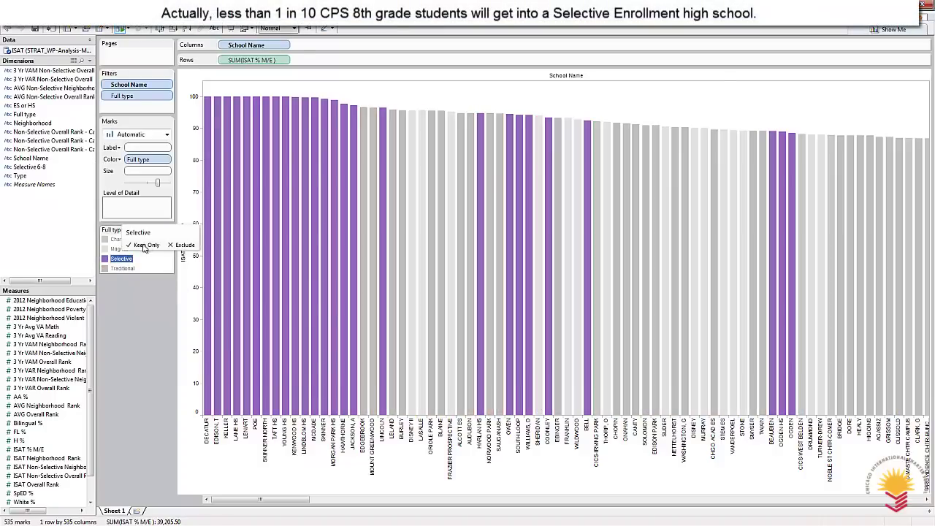
{"action": "left_click", "coordinate": [182, 246]}
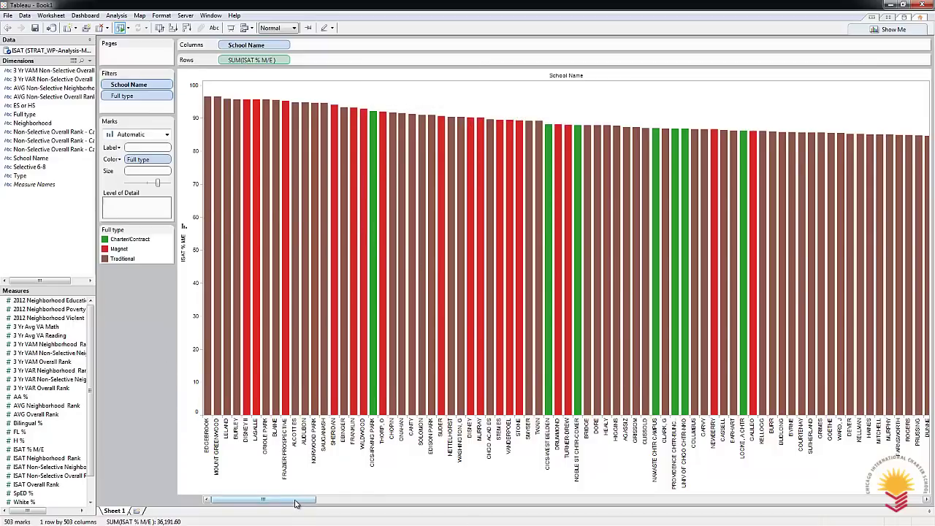
{"action": "mouse_move", "coordinate": [296, 503]}
{"action": "left_mouse_down"}
{"action": "mouse_move", "coordinate": [647, 521]}
{"action": "mouse_move", "coordinate": [865, 487]}
{"action": "mouse_move", "coordinate": [910, 496]}
{"action": "mouse_move", "coordinate": [308, 495]}
{"action": "left_mouse_up"}
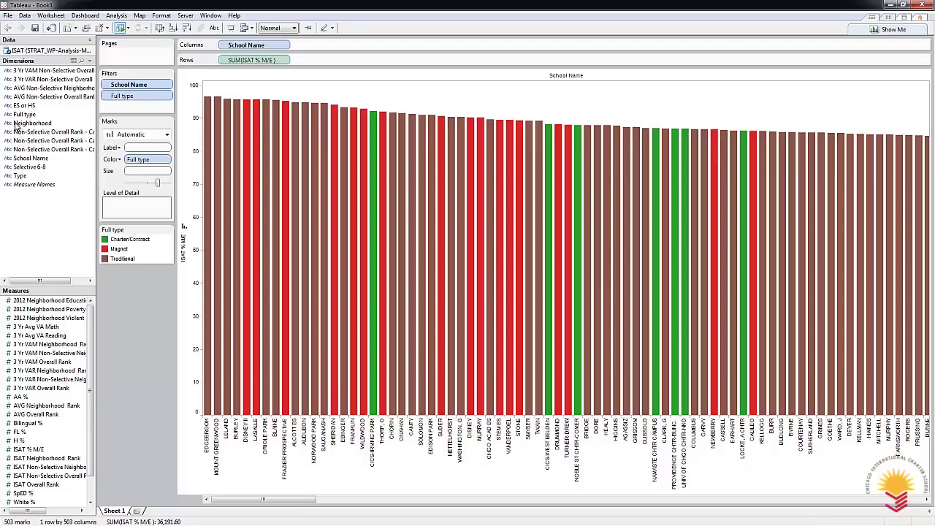
Step: Add Neighborhood to Columns before School Name, grouping schools under headers like Albany Park and Austin
{"action": "left_click_drag", "start_coordinate": [16, 124], "coordinate": [221, 43]}
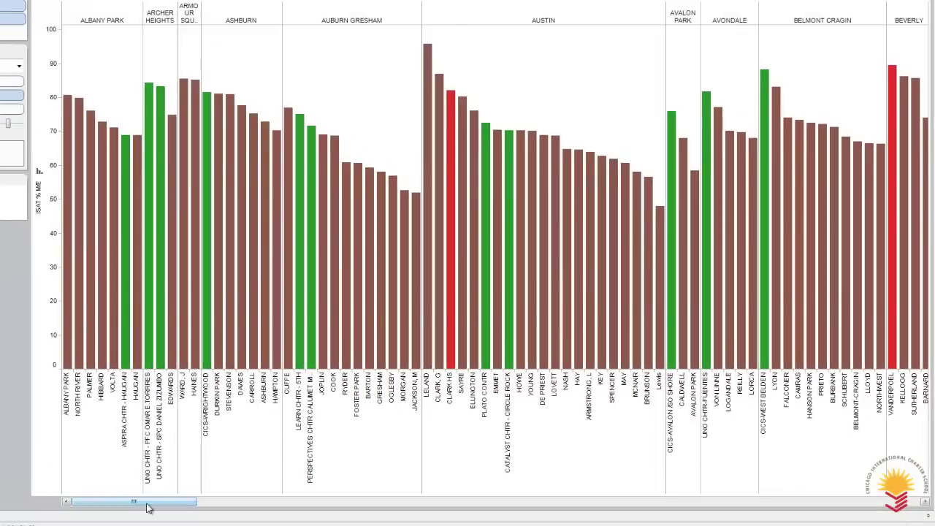
{"action": "left_click_drag", "start_coordinate": [275, 499], "coordinate": [298, 500]}
{"action": "left_click_drag", "start_coordinate": [173, 506], "coordinate": [202, 506]}
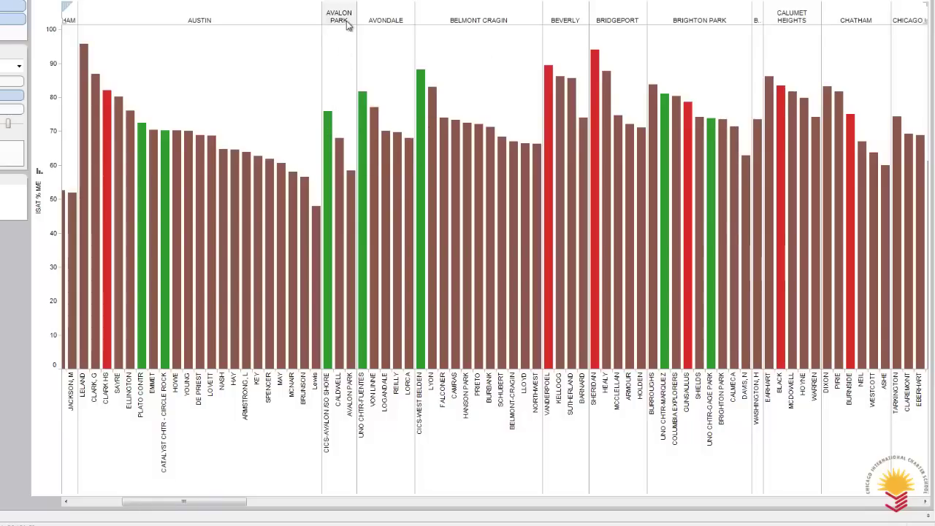
{"action": "left_click", "coordinate": [404, 20]}
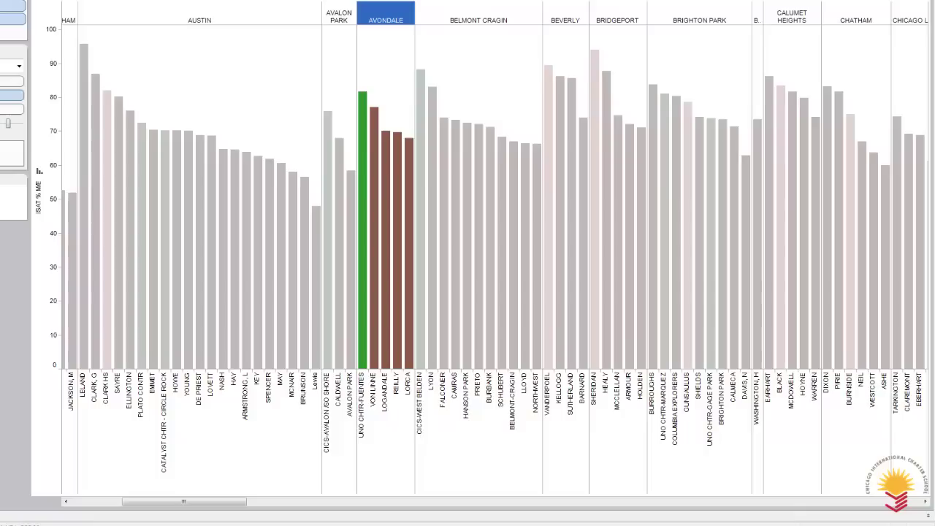
{"action": "left_click", "coordinate": [491, 19]}
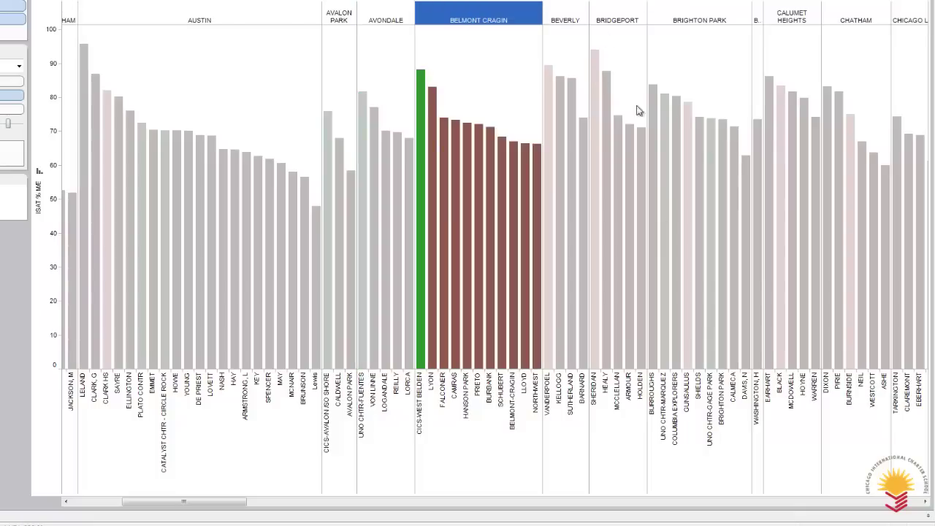
{"action": "left_click", "coordinate": [627, 22]}
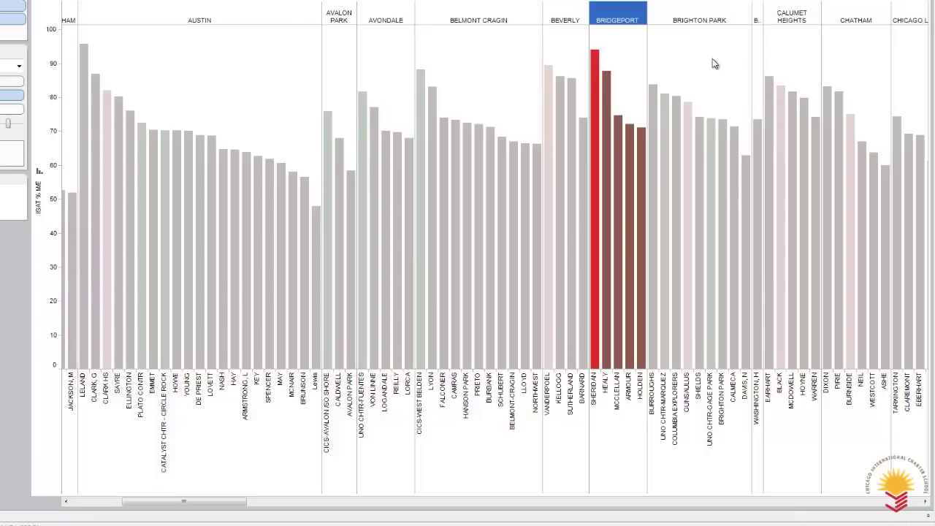
{"action": "left_click", "coordinate": [687, 18]}
{"action": "left_click_drag", "start_coordinate": [228, 502], "coordinate": [263, 502]}
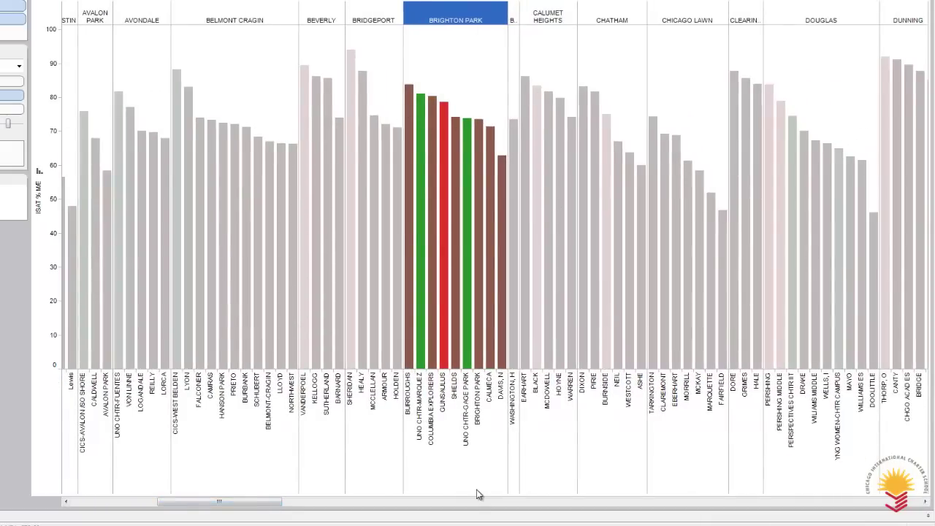
{"action": "left_click", "coordinate": [467, 462]}
{"action": "left_click_drag", "start_coordinate": [268, 504], "coordinate": [896, 498]}
{"action": "left_click", "coordinate": [43, 86]}
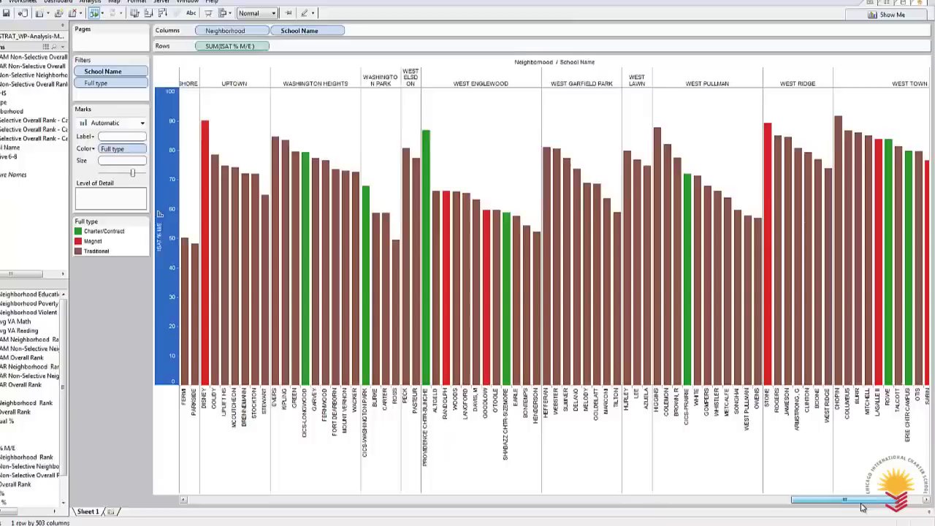
{"action": "left_click_drag", "start_coordinate": [886, 505], "coordinate": [264, 502]}
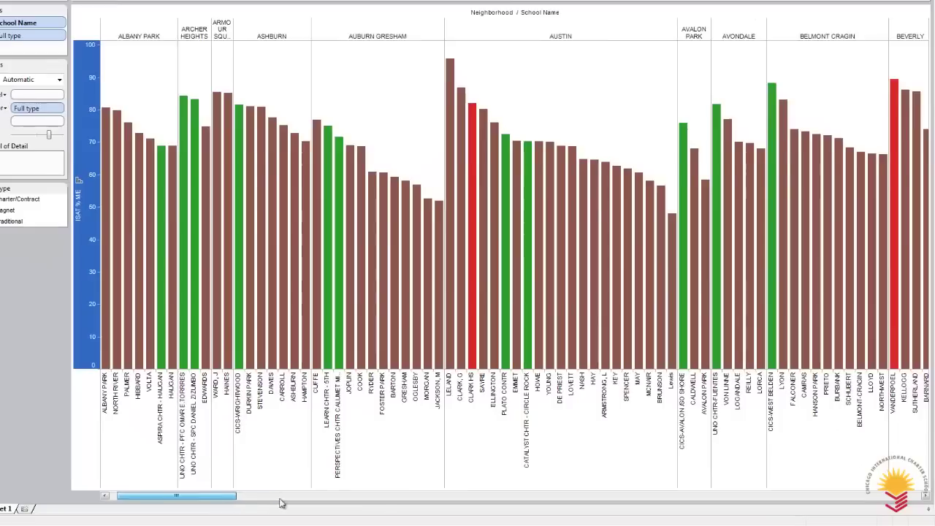
{"action": "left_click_drag", "start_coordinate": [314, 500], "coordinate": [464, 501]}
{"action": "left_click_drag", "start_coordinate": [399, 503], "coordinate": [420, 503]}
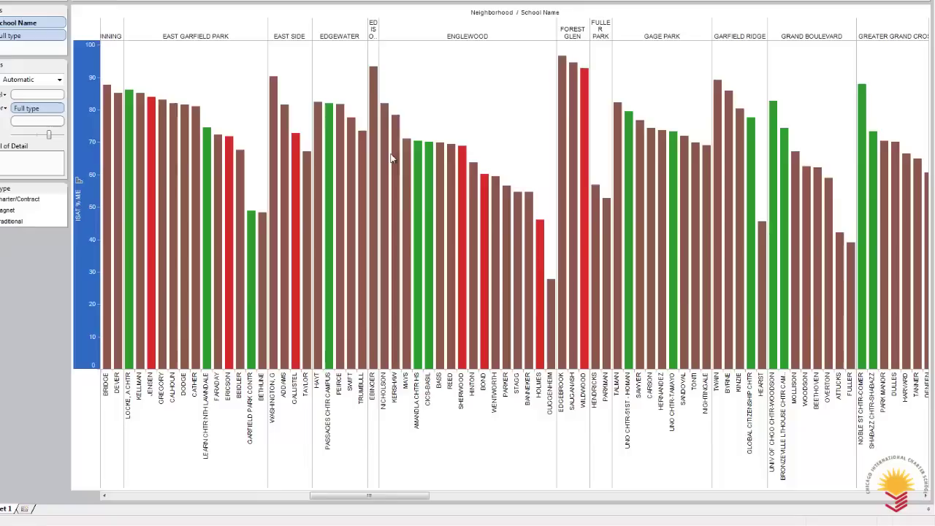
{"action": "mouse_move", "coordinate": [388, 119]}
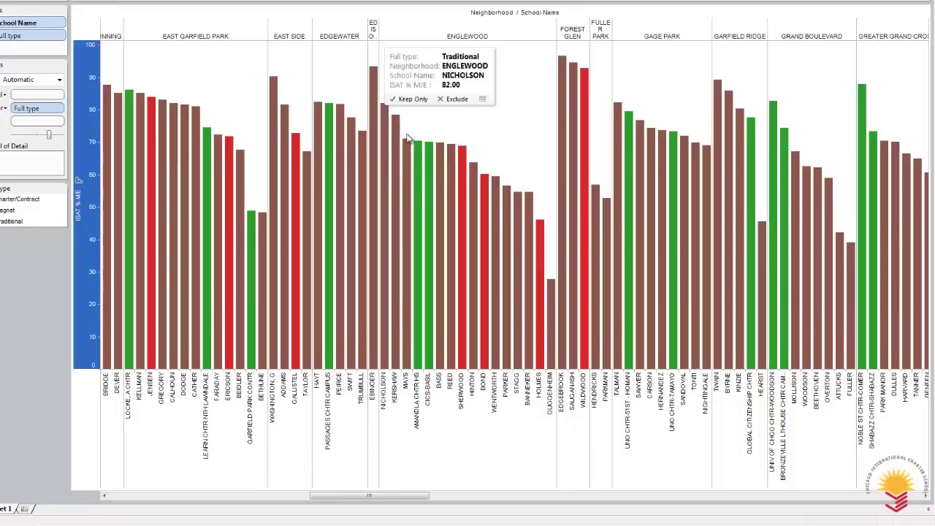
{"action": "mouse_move", "coordinate": [430, 158]}
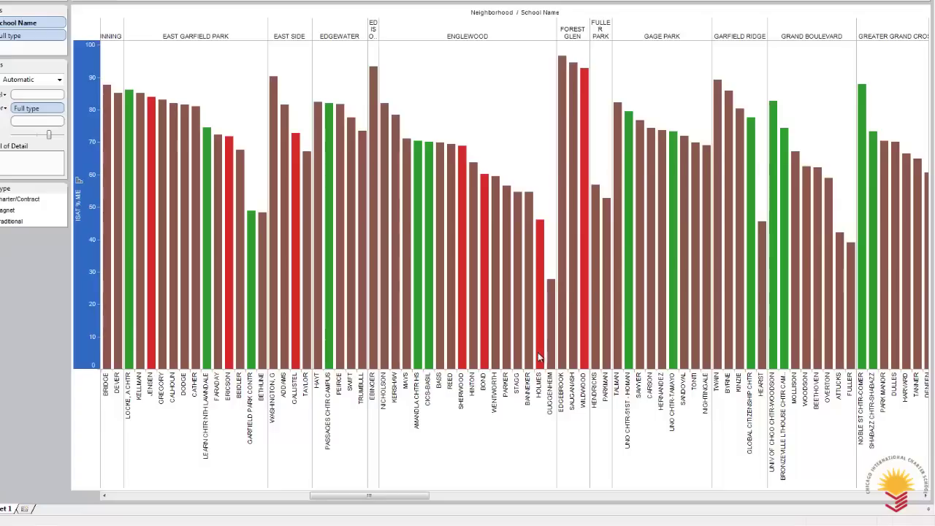
{"action": "left_click_drag", "start_coordinate": [399, 499], "coordinate": [166, 498]}
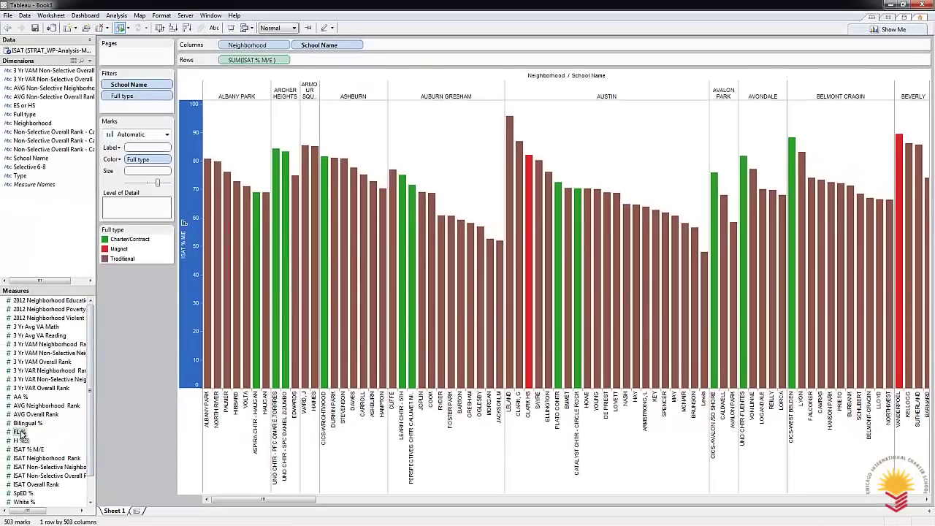
Step: Add FL % to Rows as a second chart and draw its marks as Gantt bar dashes
{"action": "left_click_drag", "start_coordinate": [22, 434], "coordinate": [328, 61]}
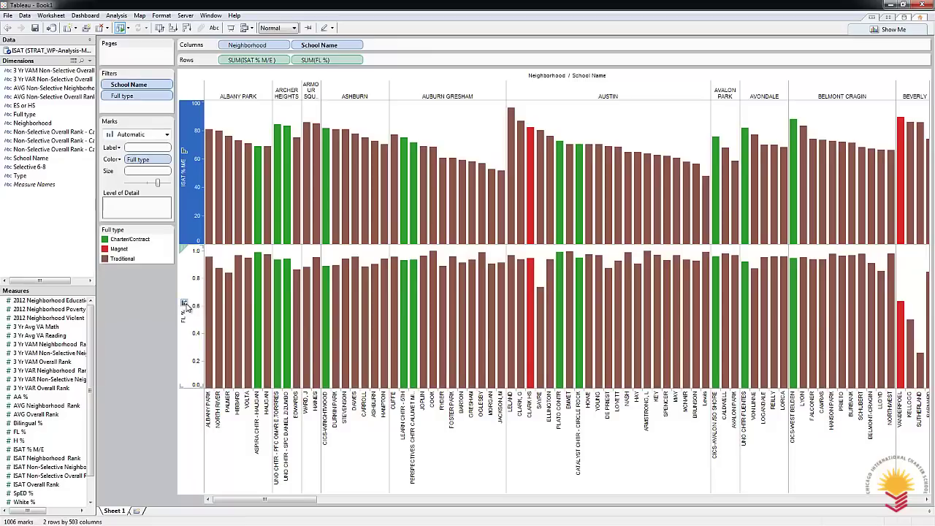
{"action": "left_click", "coordinate": [192, 292]}
{"action": "right_click", "coordinate": [194, 292]}
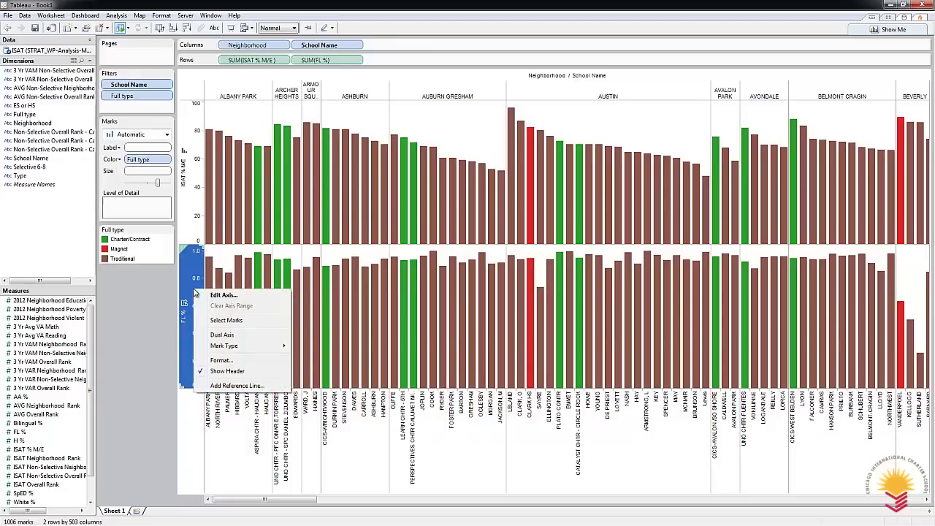
{"action": "mouse_move", "coordinate": [243, 350]}
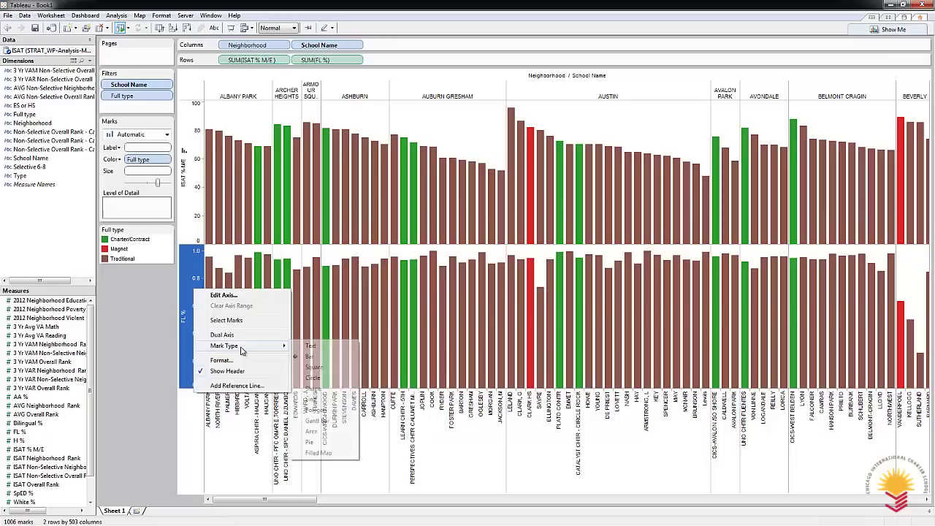
{"action": "left_click", "coordinate": [317, 421]}
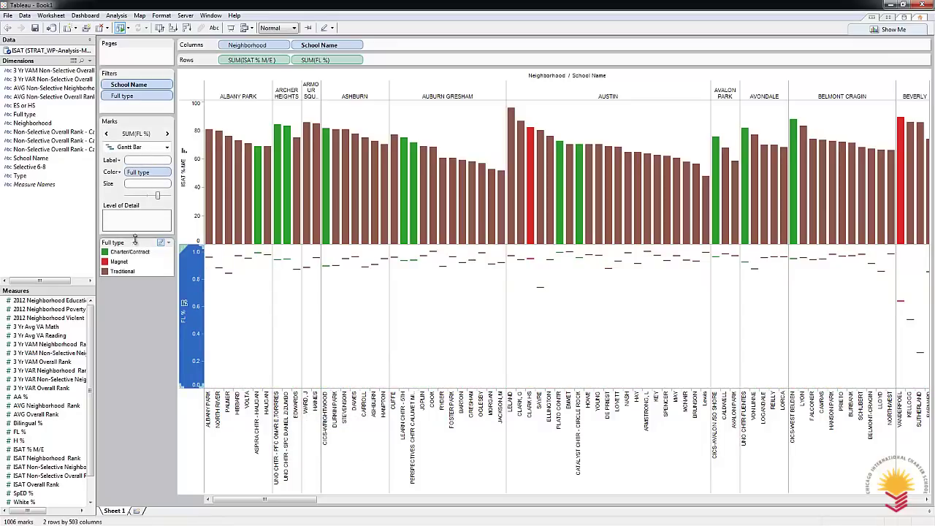
Step: Remove Full type coloring from the FL % marks and make the dashes black
{"action": "left_click_drag", "start_coordinate": [151, 174], "coordinate": [36, 245]}
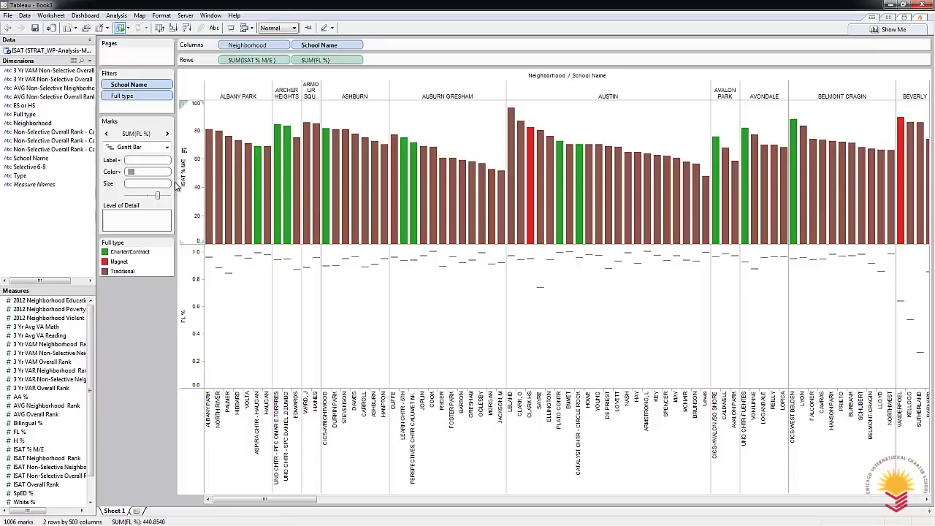
{"action": "left_click", "coordinate": [131, 172]}
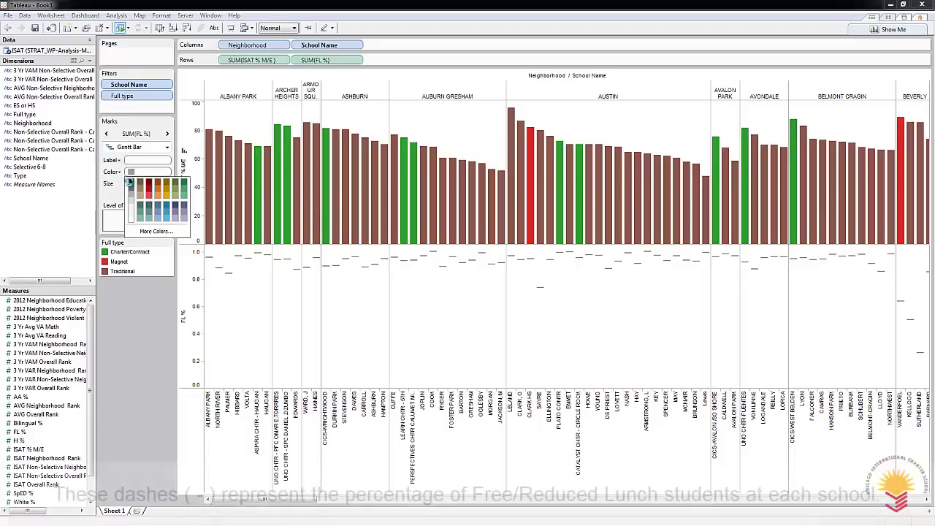
{"action": "left_click", "coordinate": [131, 182]}
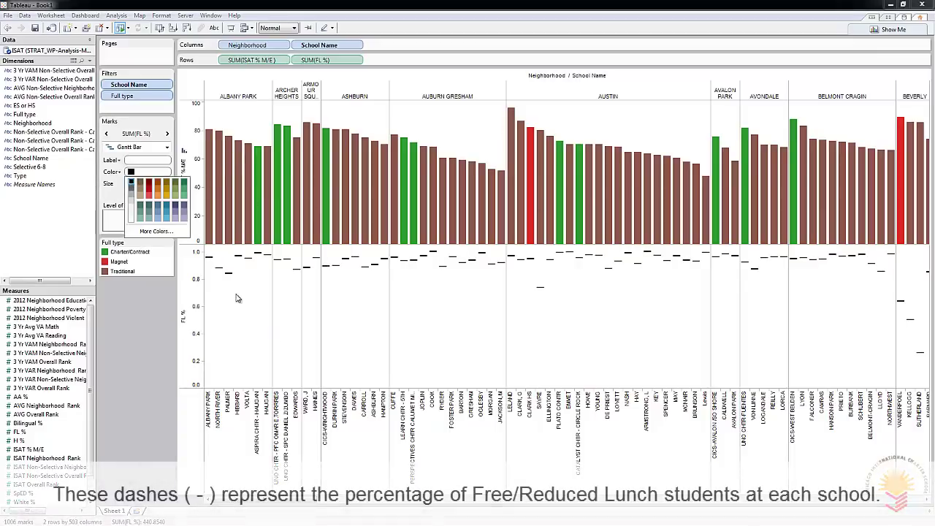
Step: Put FL % on a dual axis over ISAT % M/E and set the ISAT marks back to bars
{"action": "right_click", "coordinate": [336, 61]}
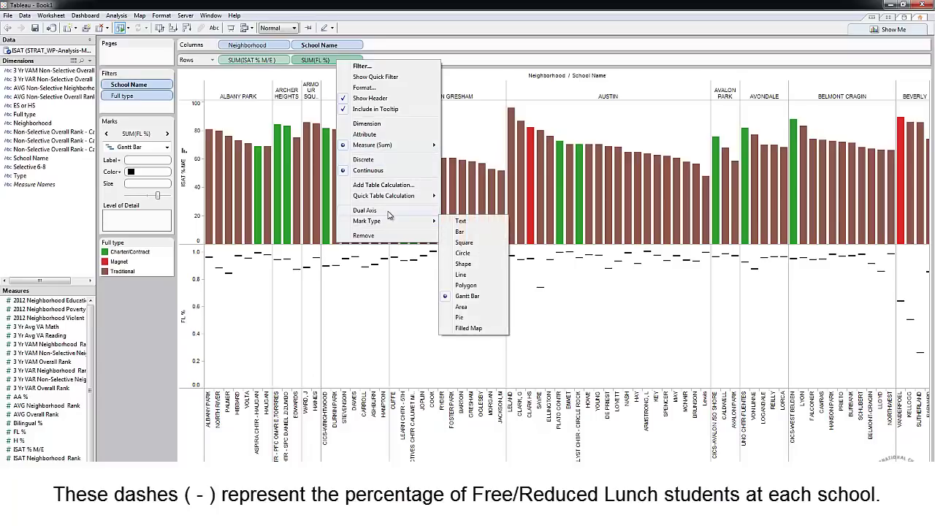
{"action": "left_click", "coordinate": [365, 209]}
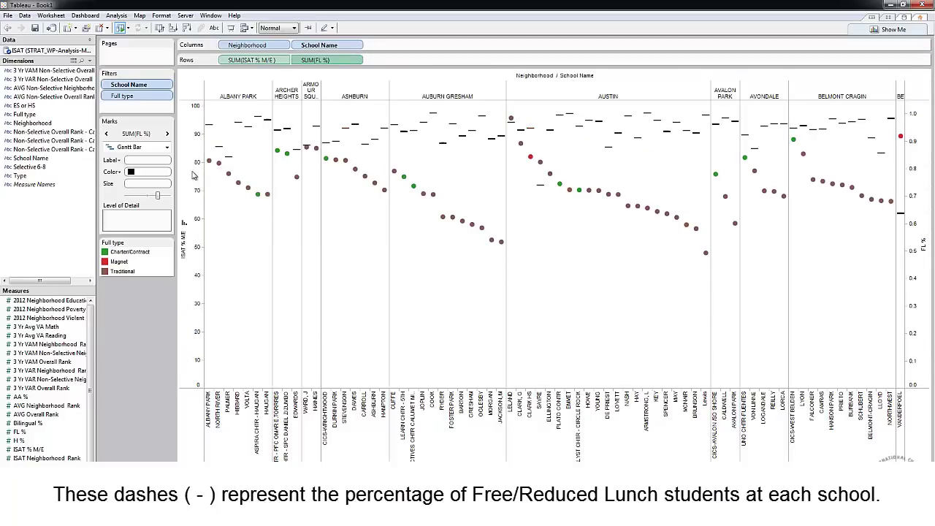
{"action": "right_click", "coordinate": [195, 184]}
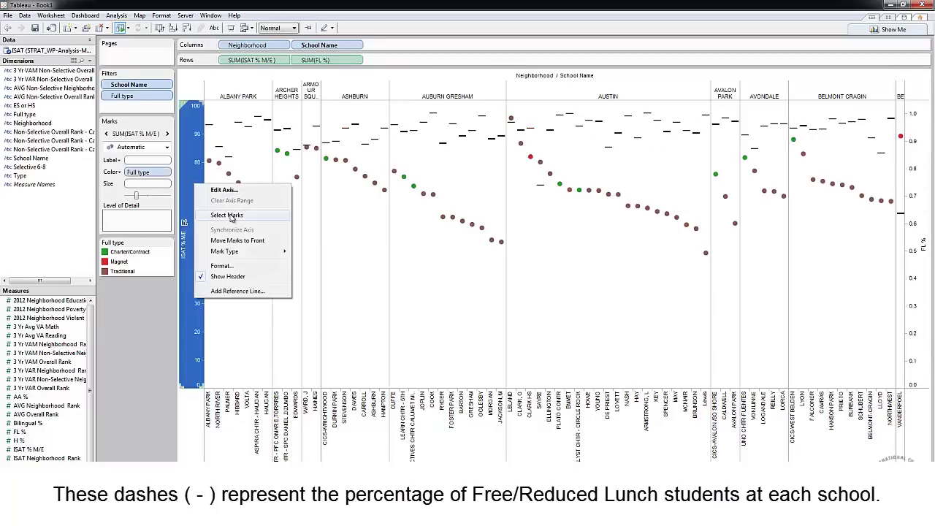
{"action": "mouse_move", "coordinate": [248, 254]}
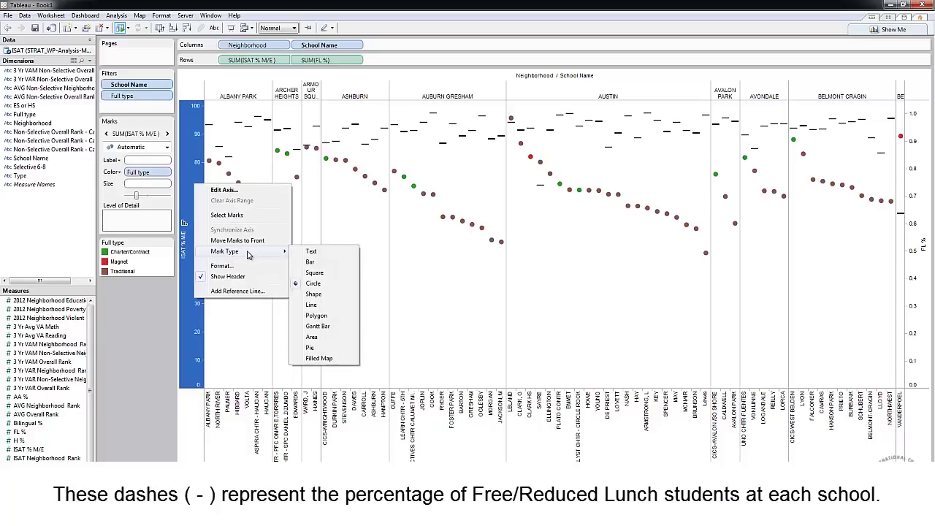
{"action": "left_click", "coordinate": [314, 264]}
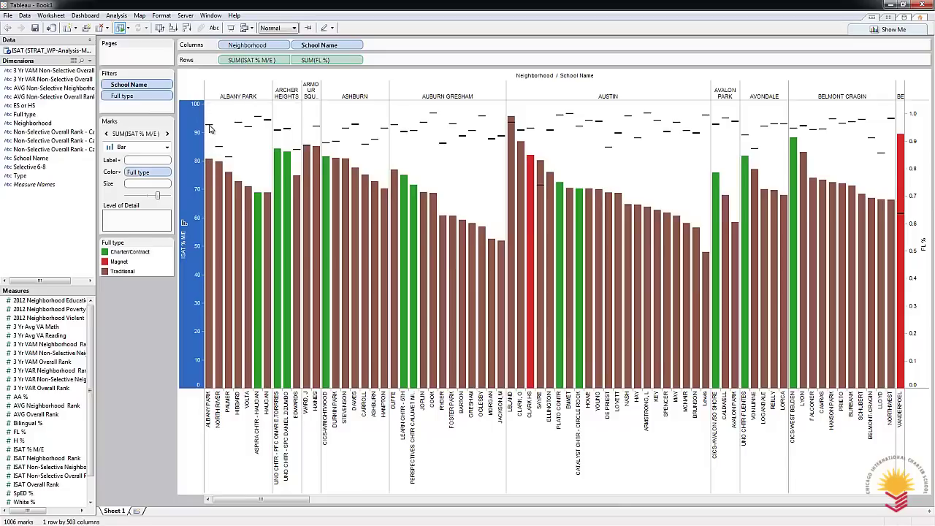
{"action": "mouse_move", "coordinate": [212, 127]}
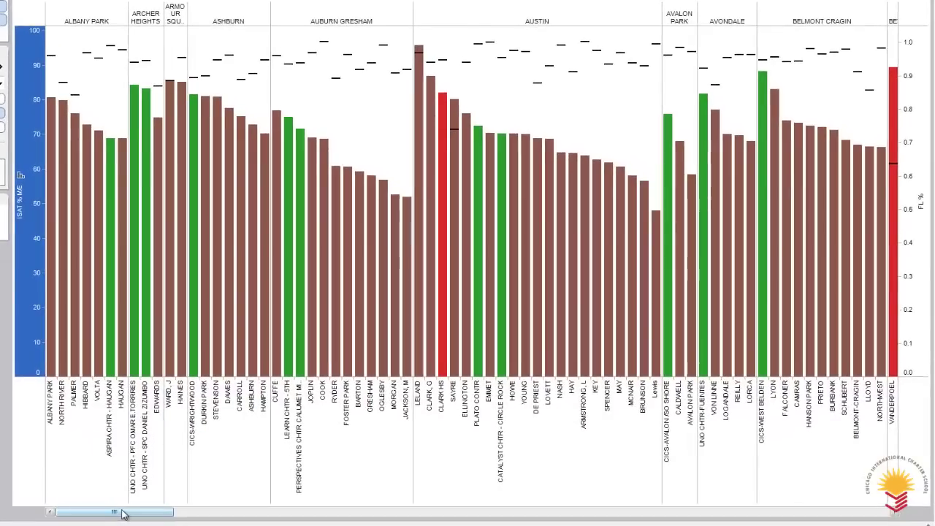
{"action": "left_click_drag", "start_coordinate": [123, 514], "coordinate": [169, 521]}
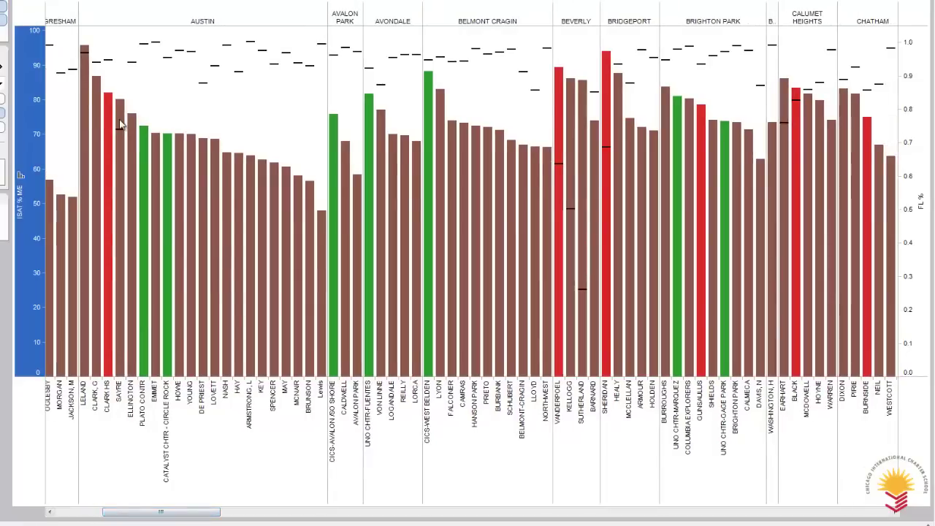
{"action": "mouse_move", "coordinate": [120, 125]}
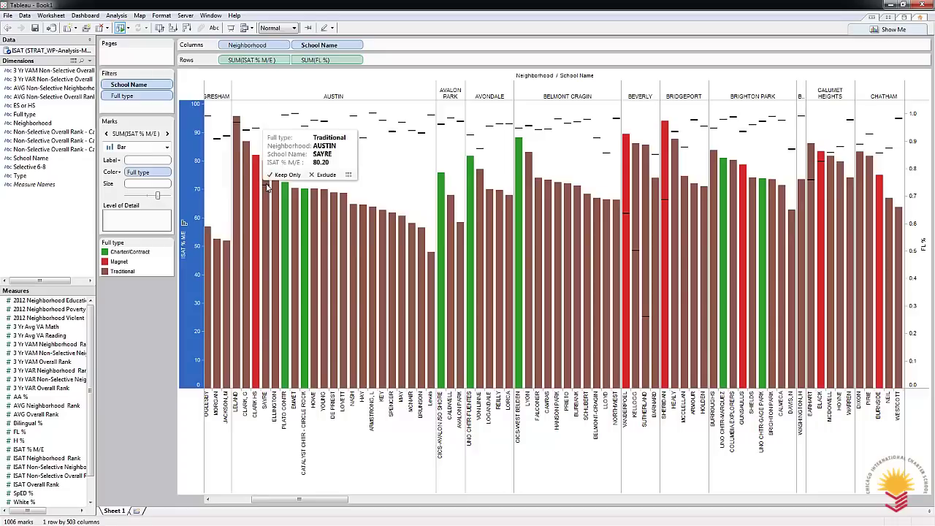
{"action": "mouse_move", "coordinate": [268, 188]}
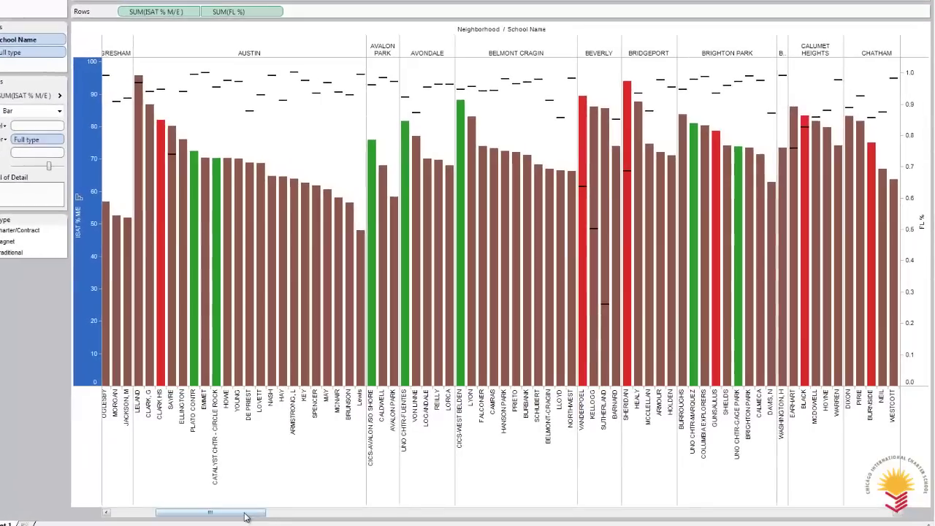
{"action": "left_click_drag", "start_coordinate": [329, 499], "coordinate": [369, 499]}
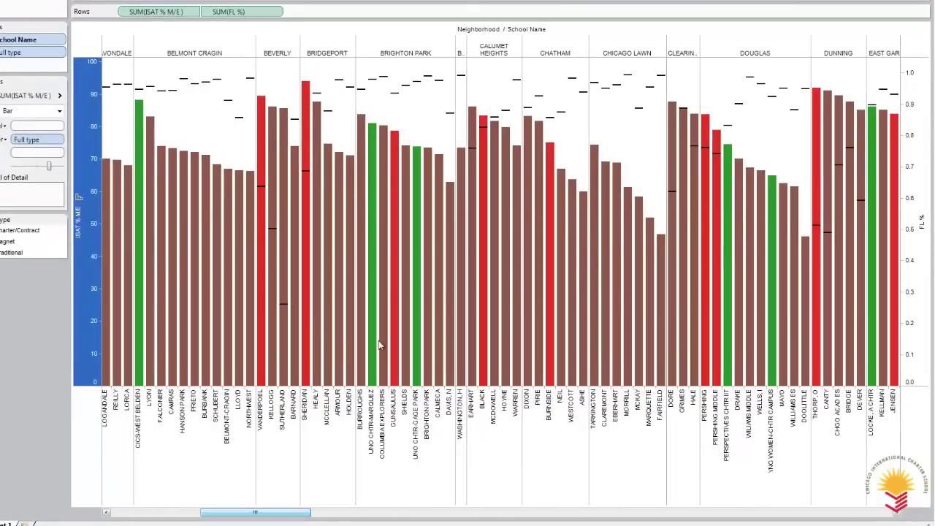
{"action": "left_click", "coordinate": [285, 53]}
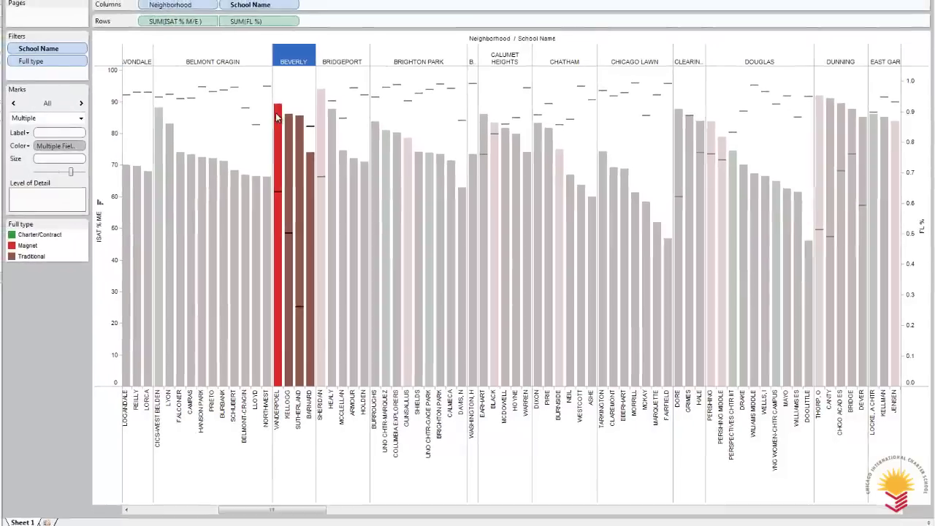
{"action": "mouse_move", "coordinate": [269, 119]}
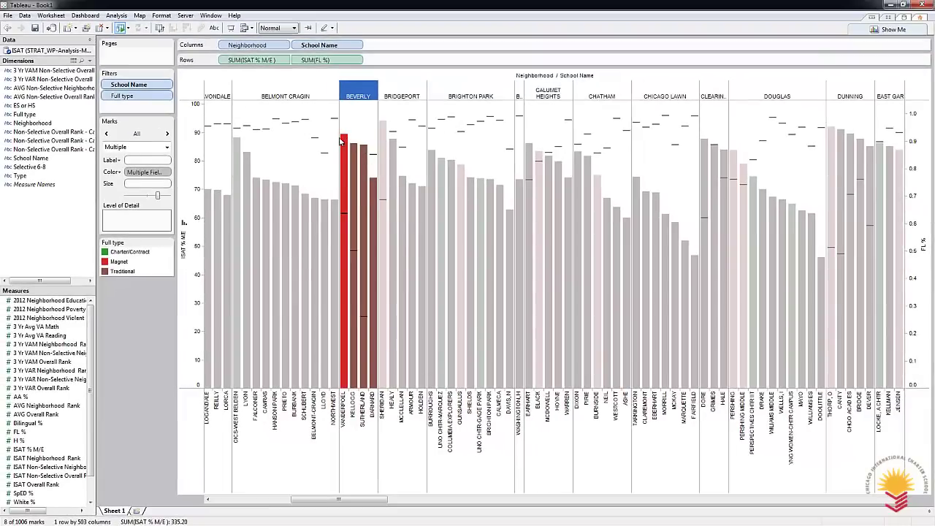
{"action": "mouse_move", "coordinate": [363, 149]}
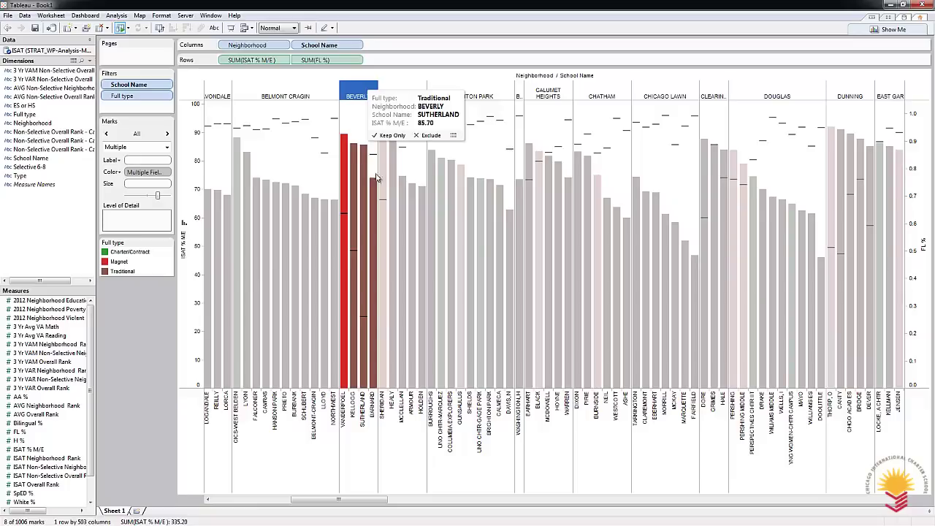
{"action": "mouse_move", "coordinate": [374, 280]}
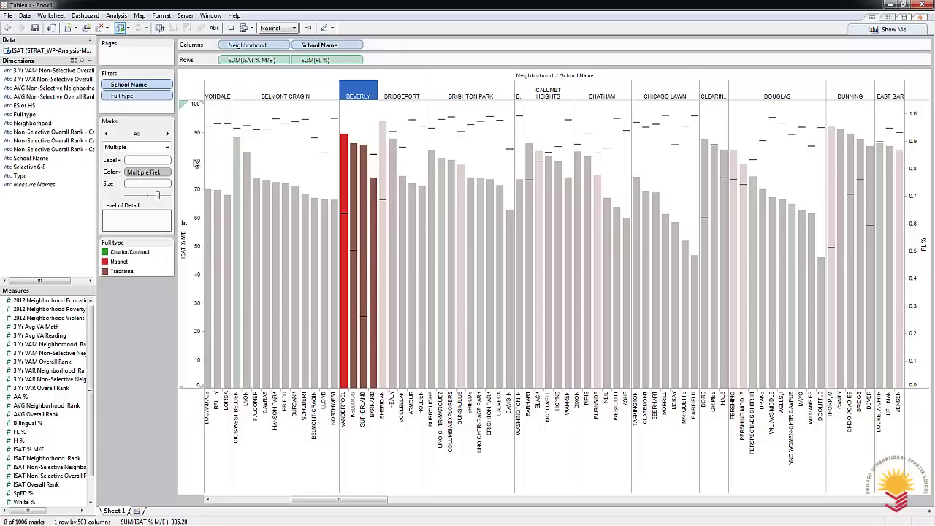
{"action": "left_click", "coordinate": [184, 223]}
{"action": "left_click_drag", "start_coordinate": [357, 503], "coordinate": [659, 504]}
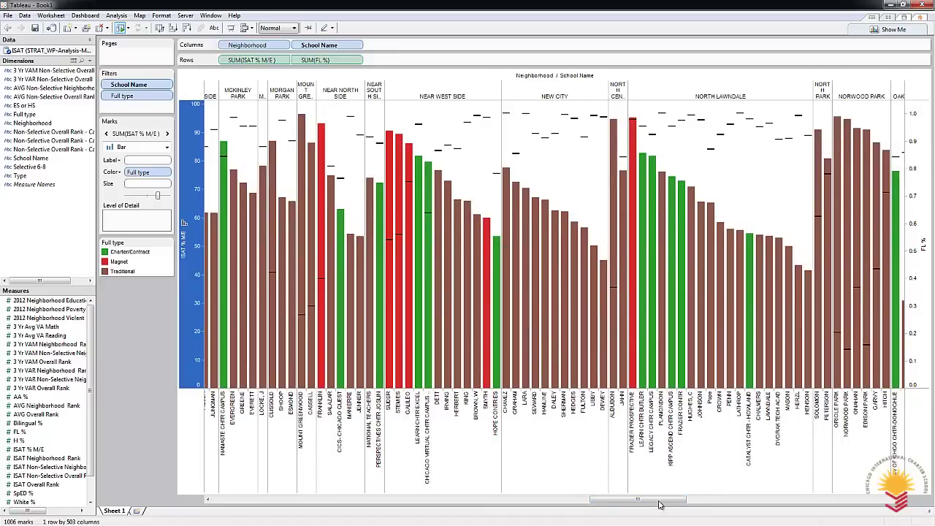
{"action": "left_click_drag", "start_coordinate": [660, 505], "coordinate": [750, 504]}
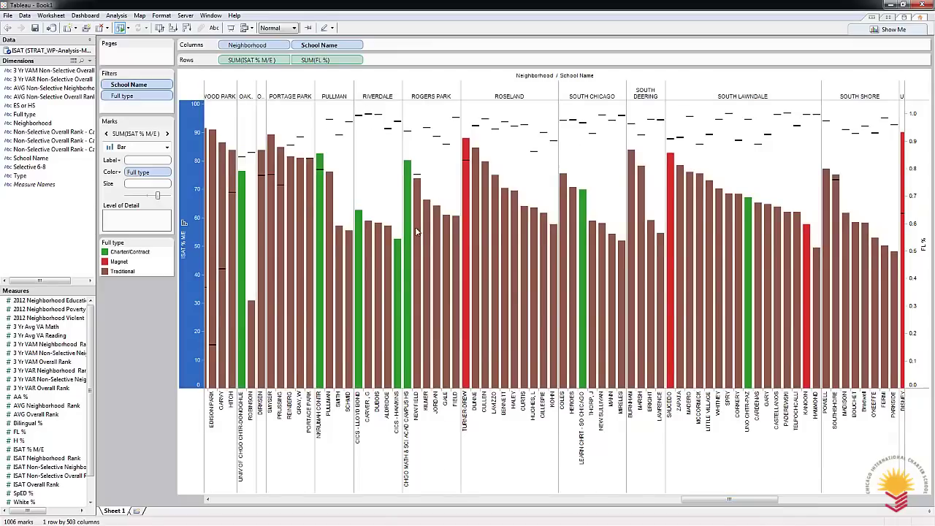
{"action": "left_click_drag", "start_coordinate": [722, 503], "coordinate": [864, 509]}
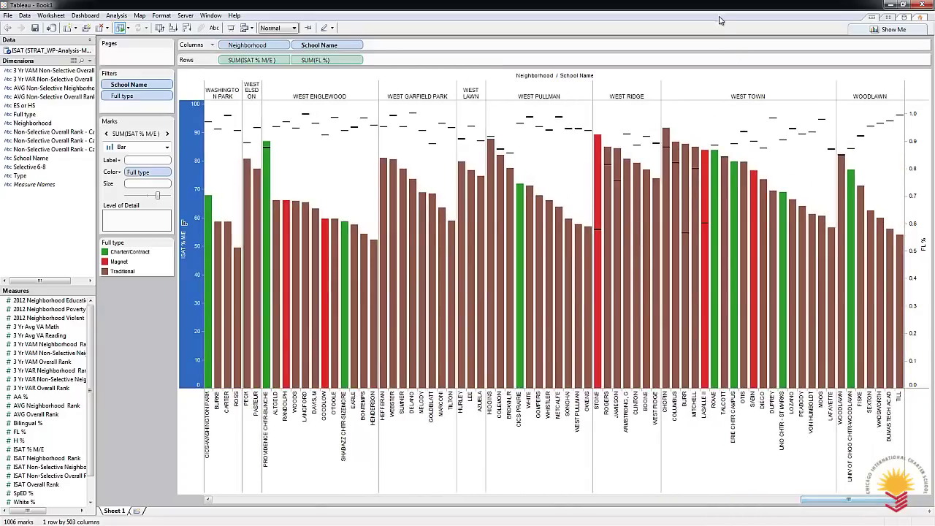